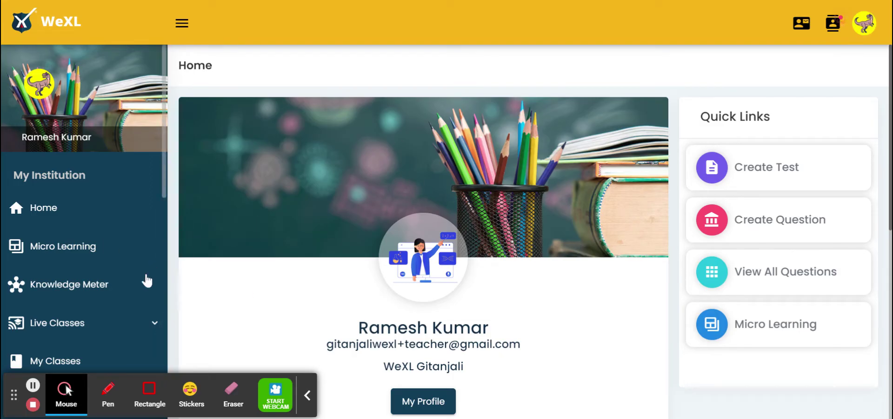
Step: Open the Test Repository under My Tests and look through the list of existing tests
scroll(147, 281, down, 2)
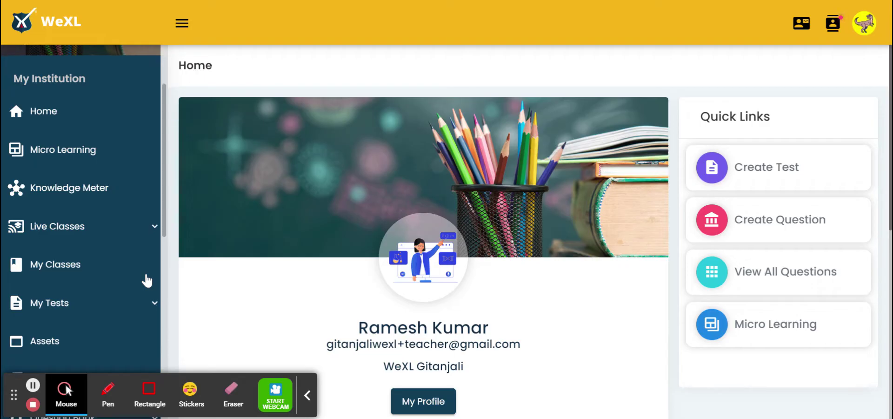
scroll(147, 280, down, 2)
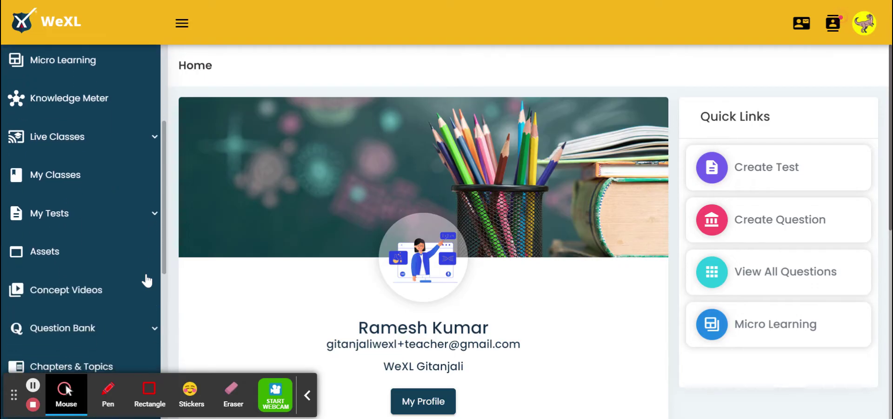
click(112, 218)
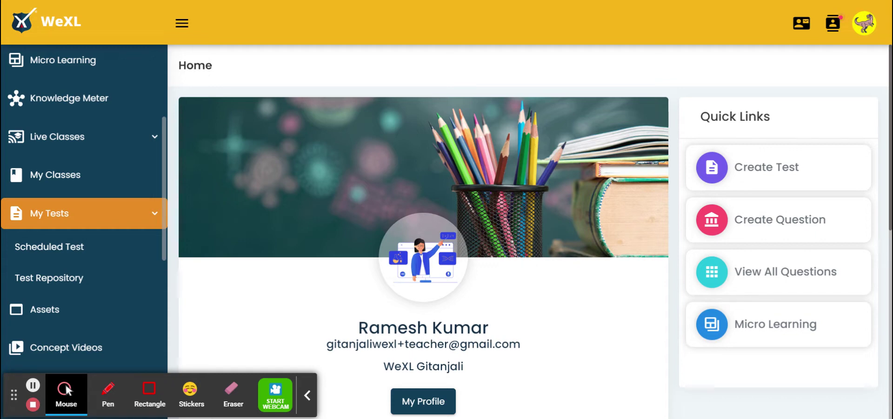
click(72, 279)
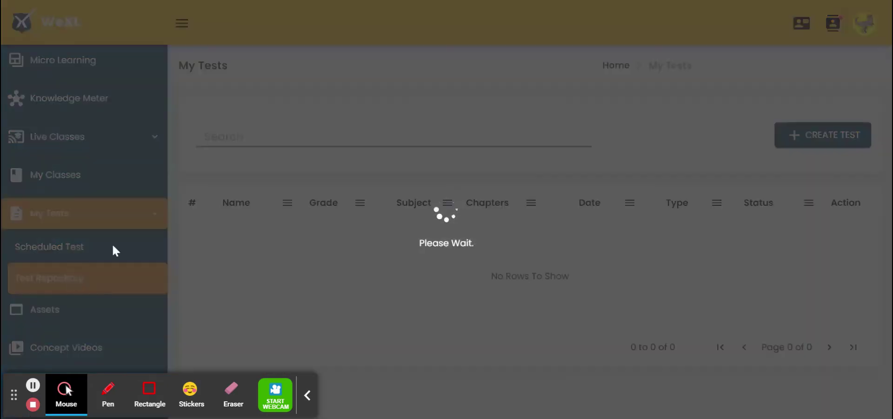
scroll(689, 265, down, 1)
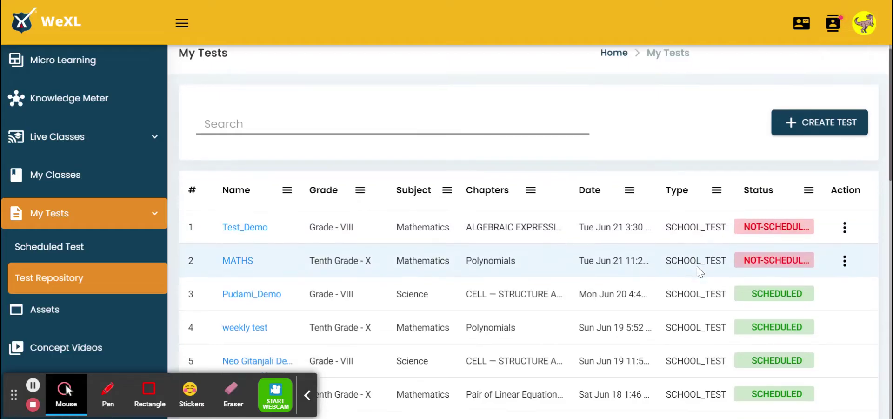
scroll(700, 272, down, 5)
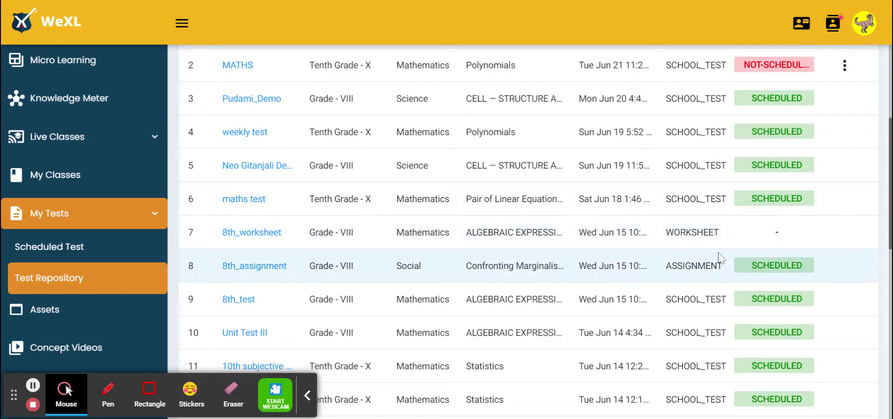
scroll(720, 259, up, 5)
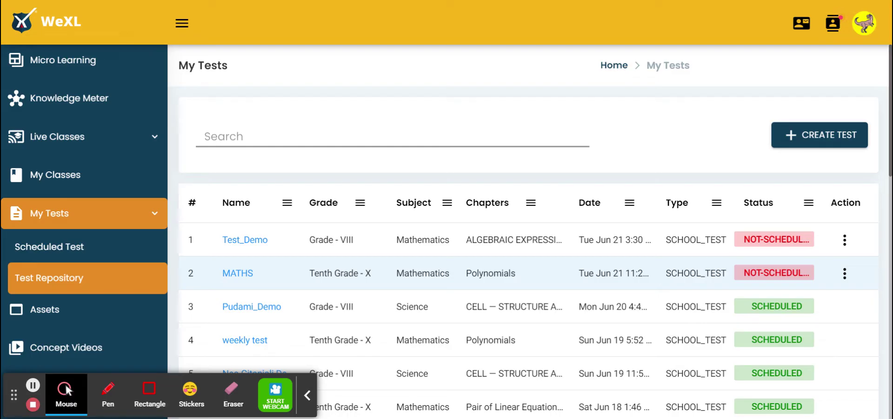
Step: Start a new test named TEST DEMO with the description TESTING
click(806, 138)
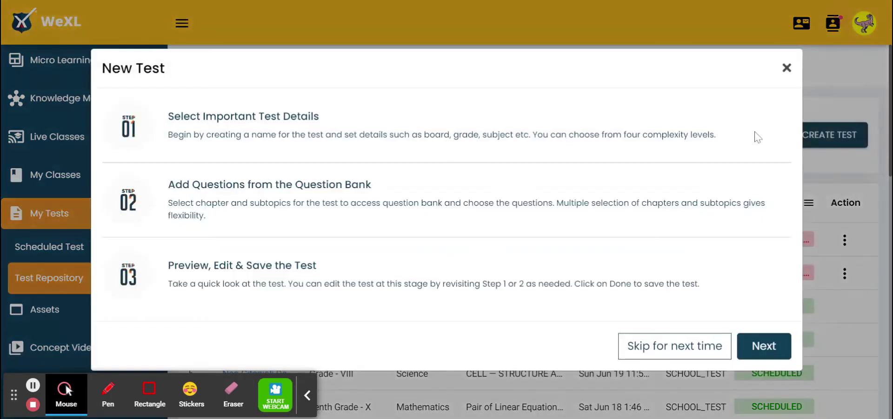
click(767, 345)
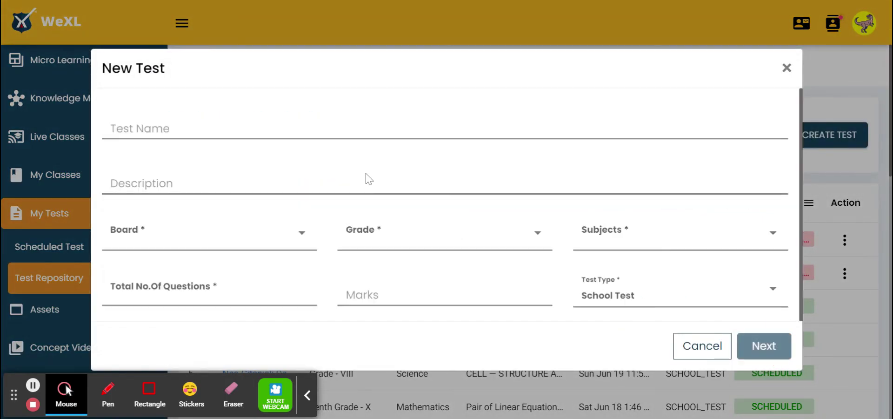
click(334, 123)
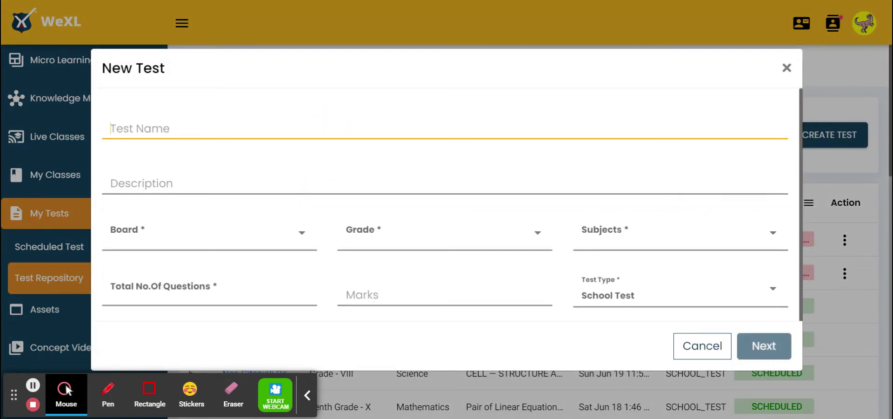
text(TEST DEMO)
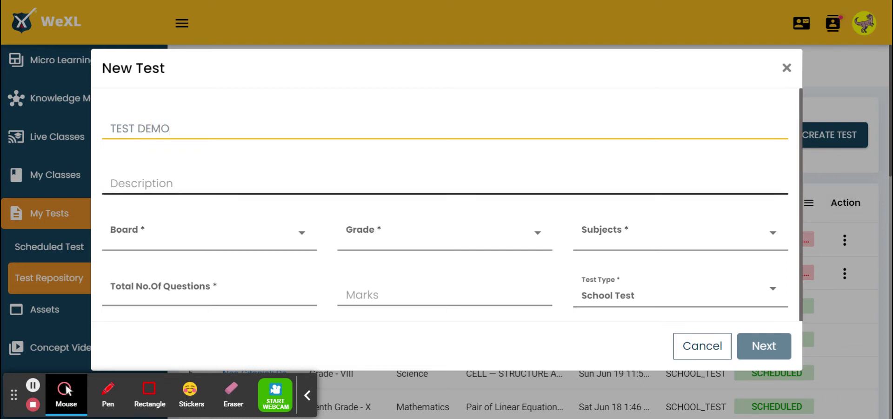
click(251, 186)
text(TEST)
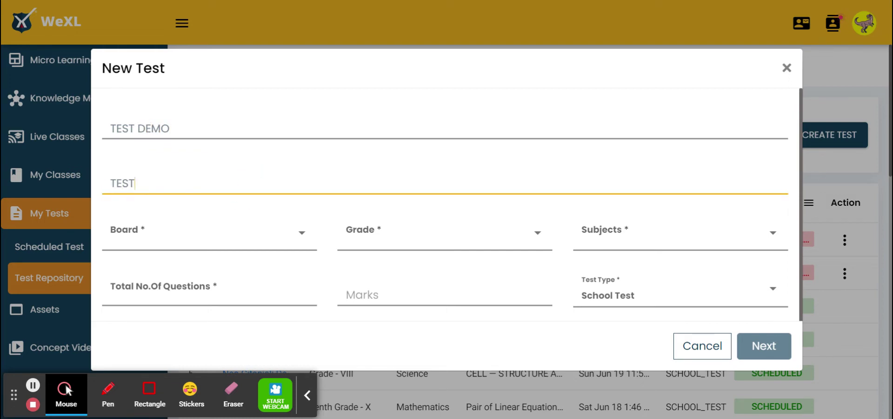
text(ING)
Step: Set the new test's board to CBSE, the grade to Grade - VIII and the subject to Mathematics
click(240, 236)
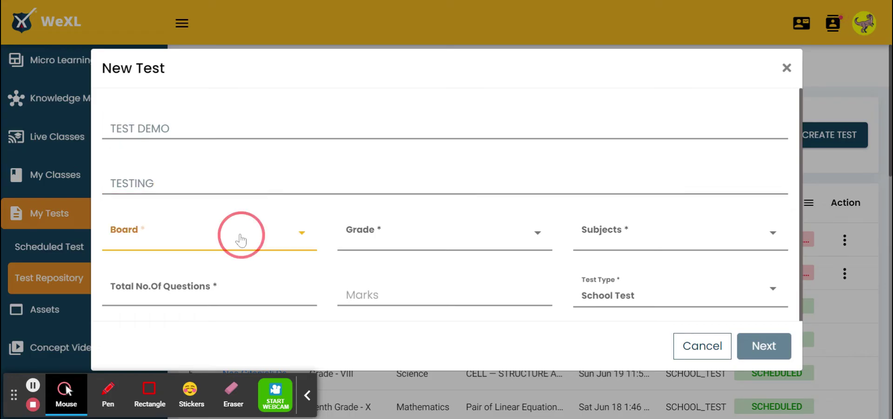
click(241, 239)
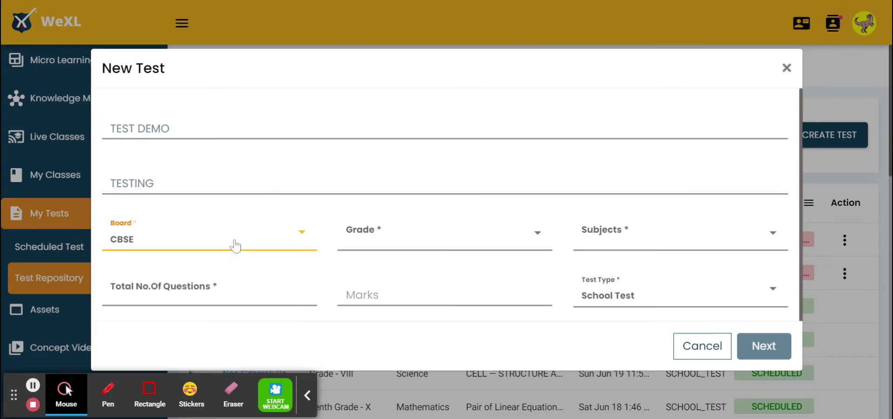
click(400, 242)
scroll(406, 283, down, 3)
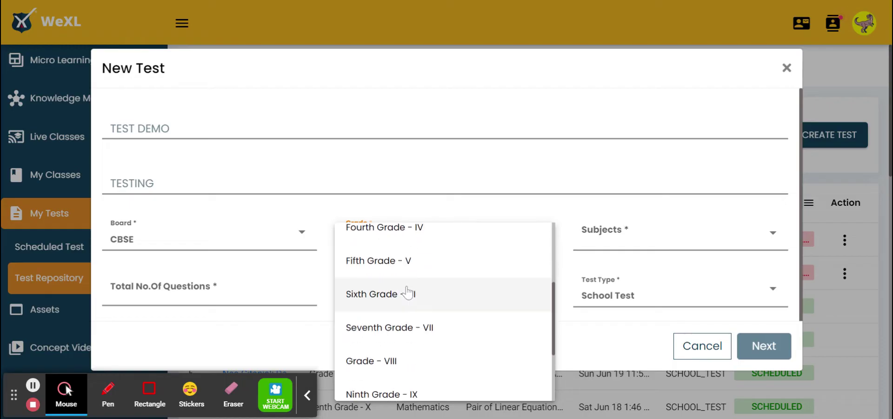
click(425, 360)
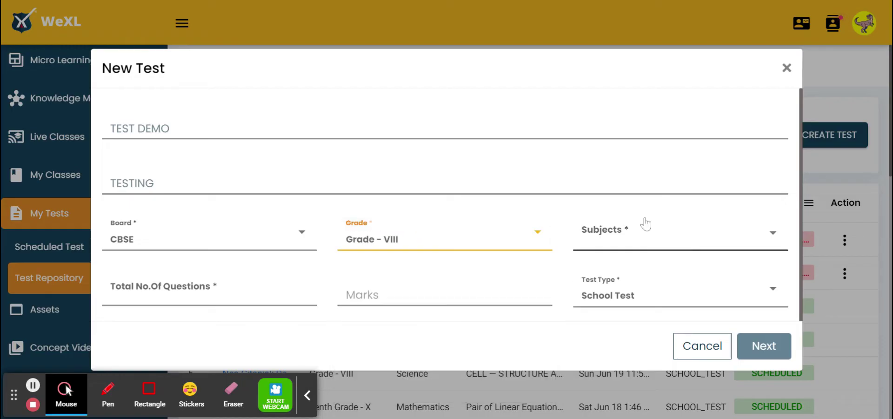
click(649, 239)
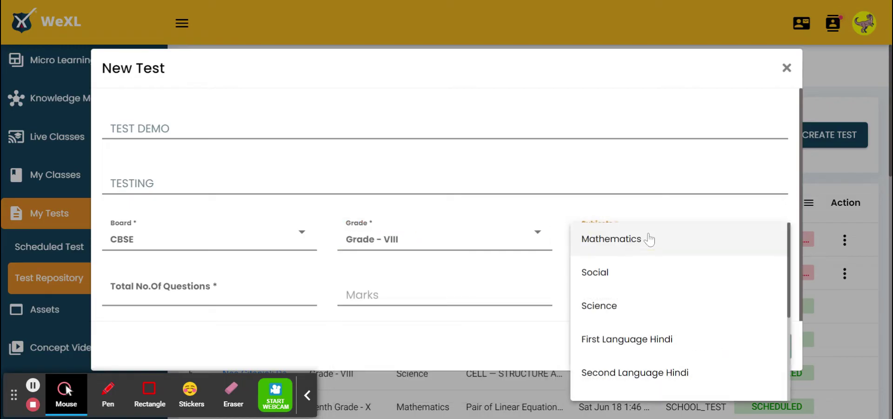
click(673, 249)
Step: Set 3 total questions, 5 marks and the School Test type, and continue to question selection
click(209, 298)
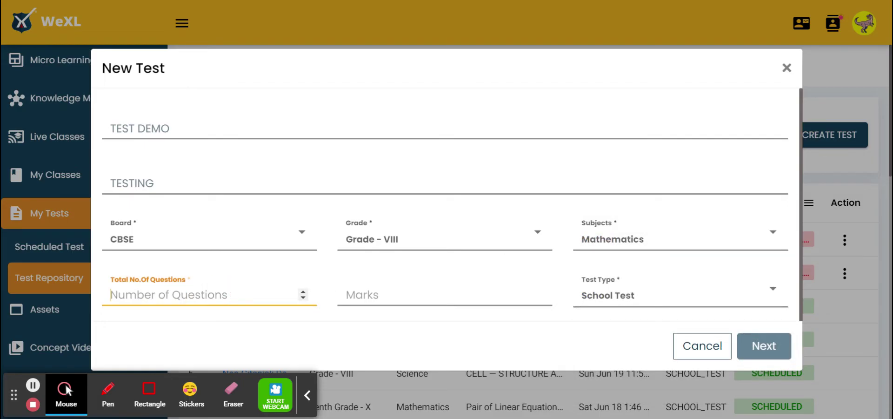
text(3)
click(369, 295)
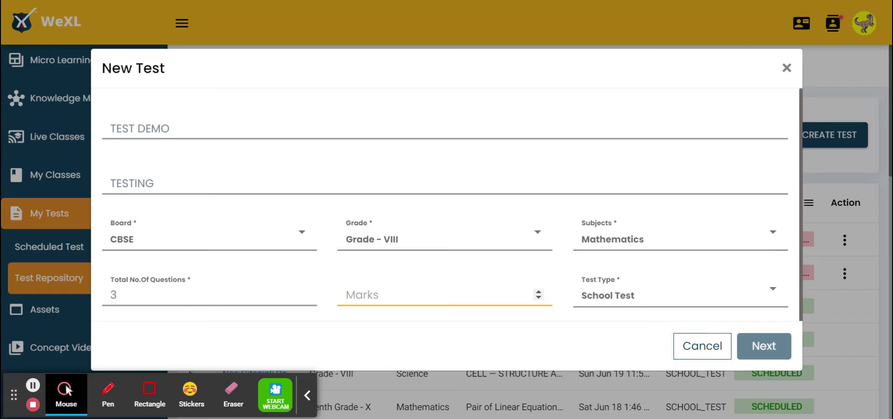
text(5)
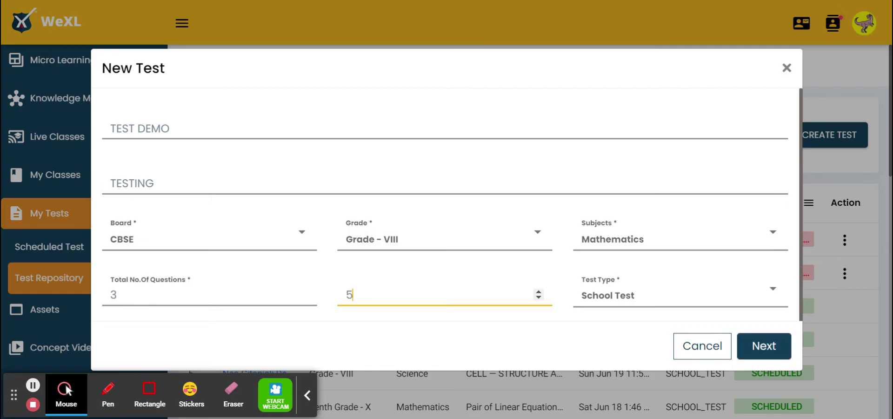
click(642, 305)
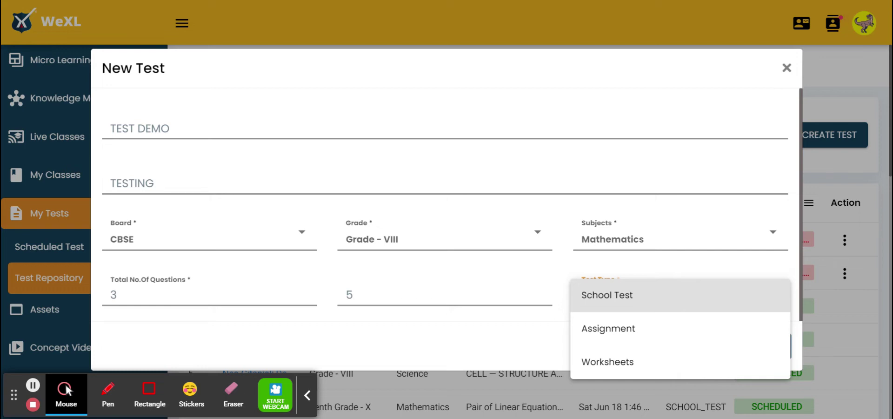
click(639, 299)
click(774, 352)
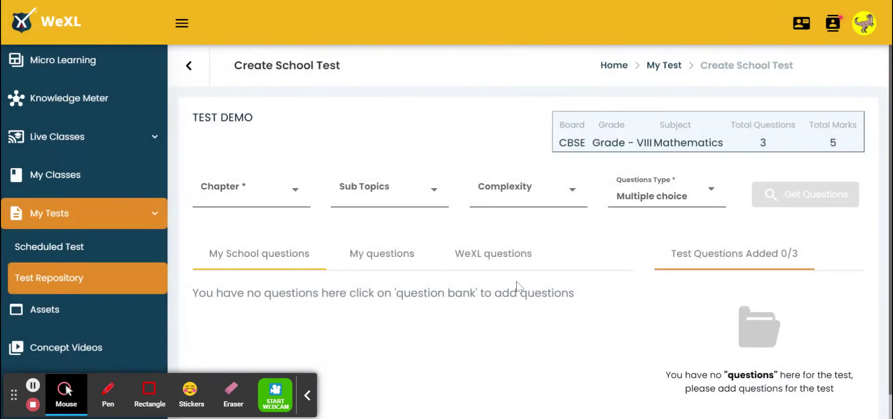
Step: Choose the chapter Algebraic Expressions and Identities with the sub topics Introduction and Multiplication of Algebraic Expressions
scroll(521, 286, down, 1)
click(300, 168)
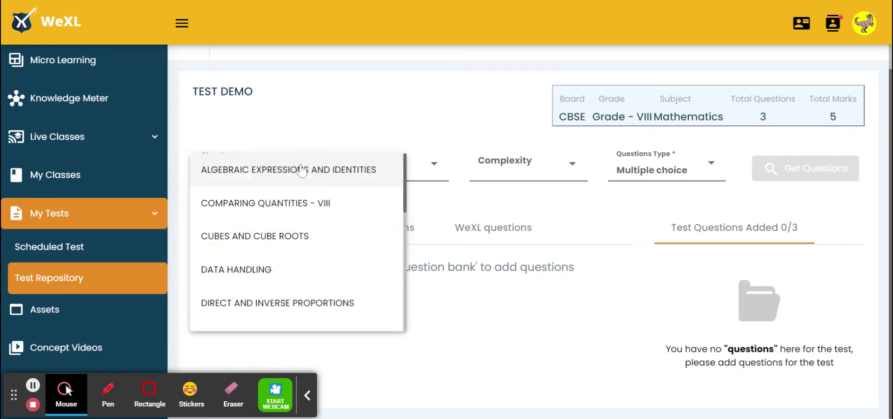
click(293, 170)
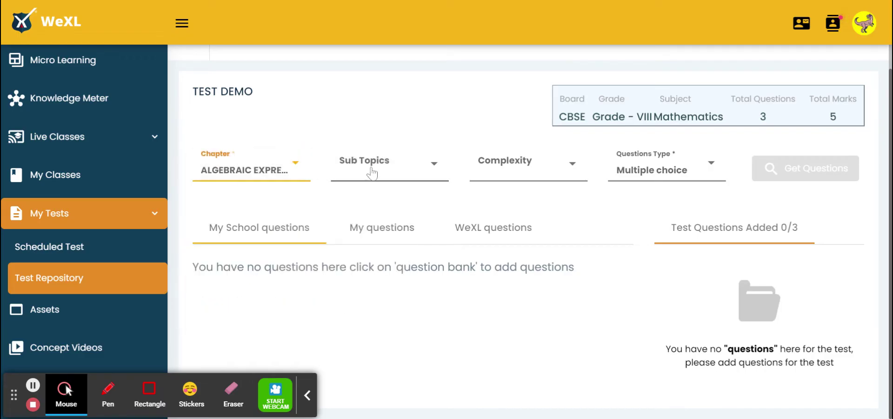
click(366, 173)
click(329, 170)
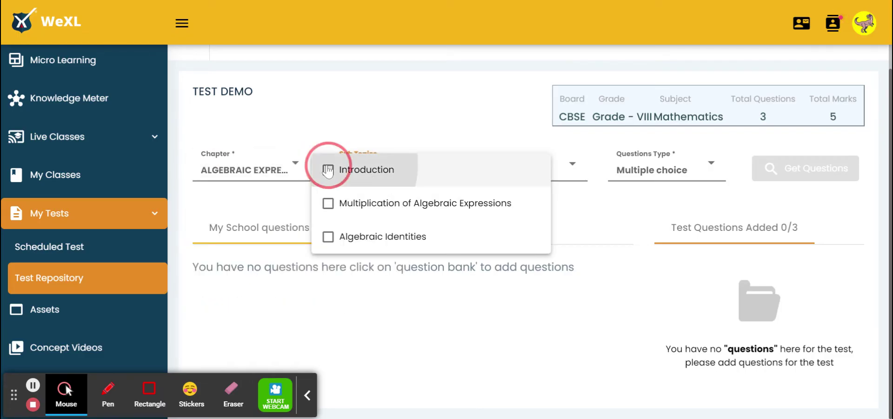
click(328, 203)
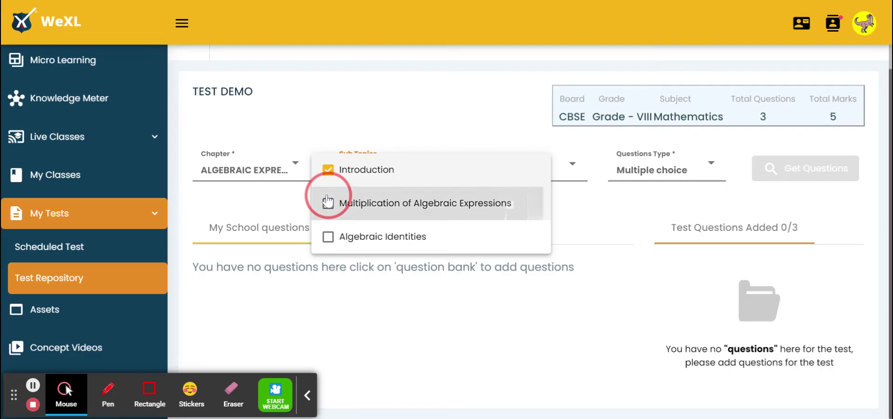
click(575, 169)
Step: Filter by Simple and Medium complexity with the Multiple choice question type, and retrieve the matching questions
click(576, 169)
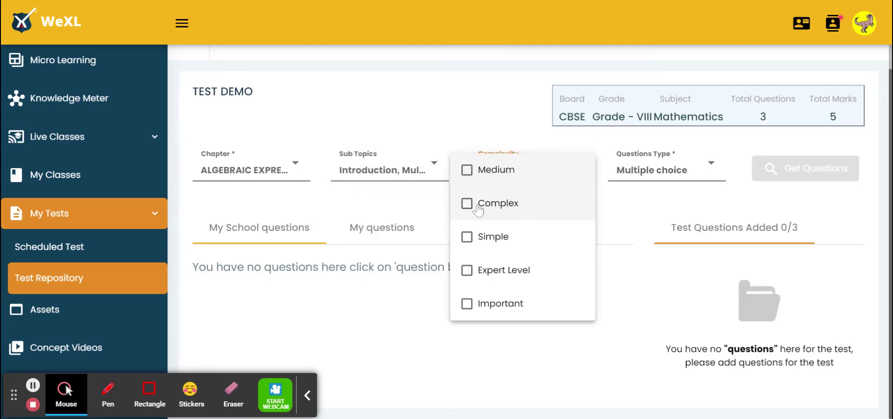
click(467, 237)
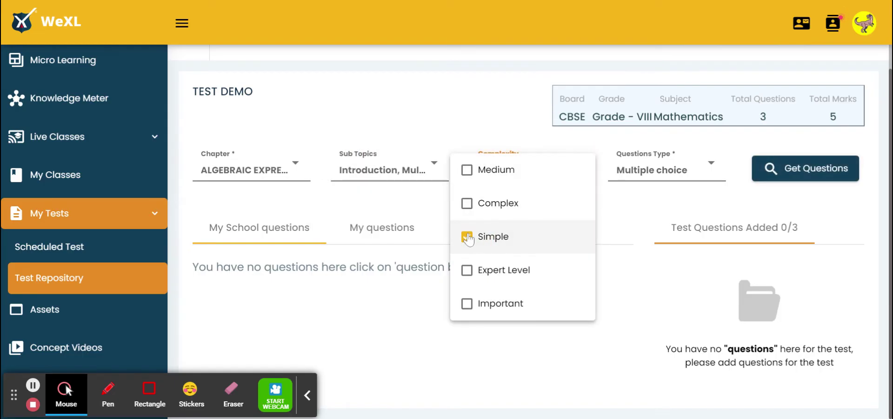
click(470, 173)
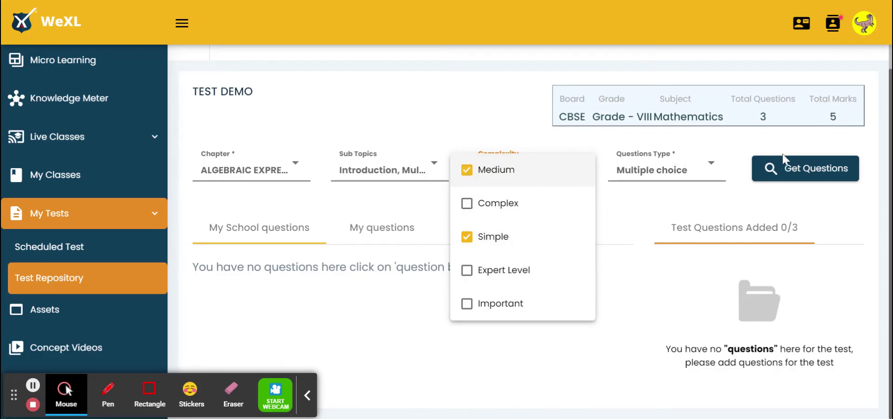
click(676, 162)
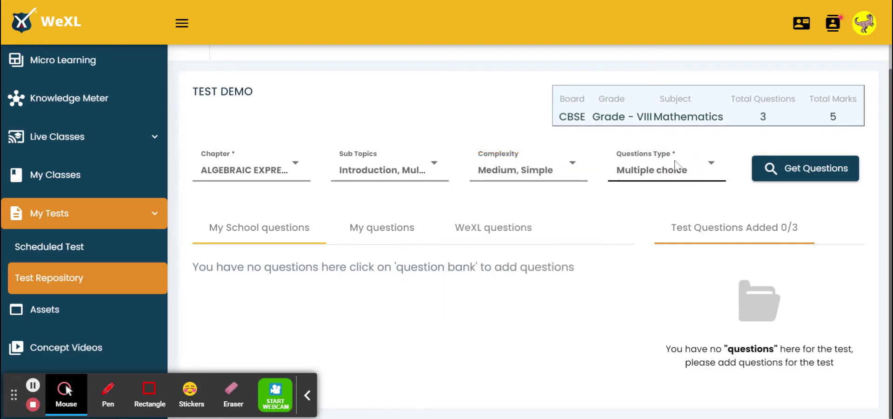
click(677, 163)
click(675, 167)
click(811, 173)
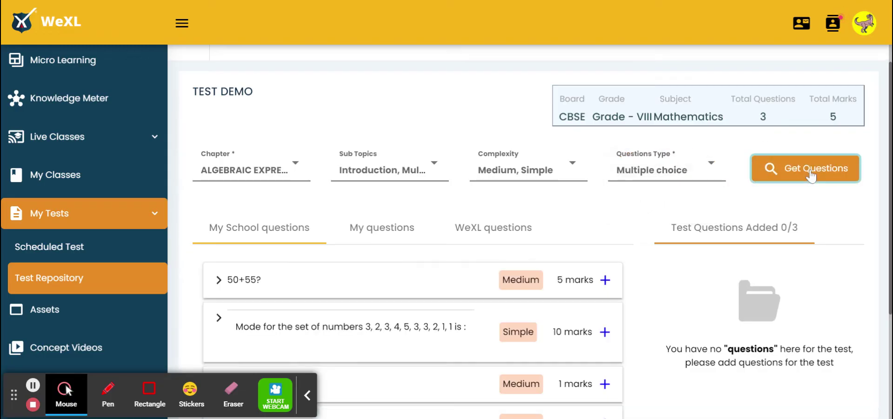
Step: From the WeXL question bank, add the question "What is the common factor between 4ad and 9cb?" to the test
scroll(641, 313, down, 1)
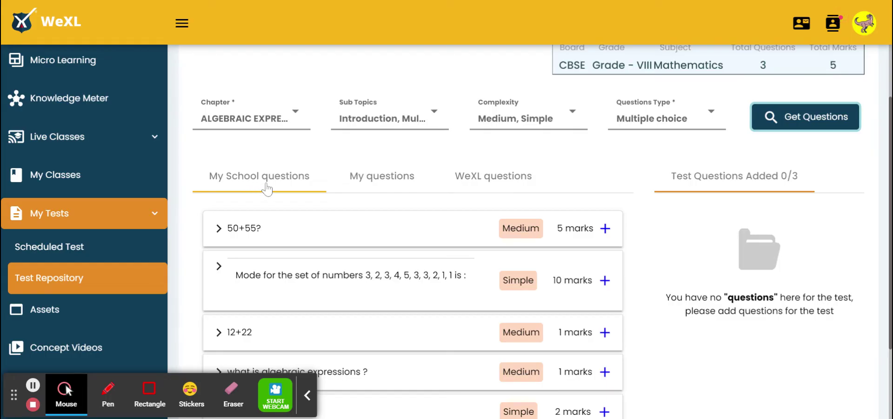
click(358, 183)
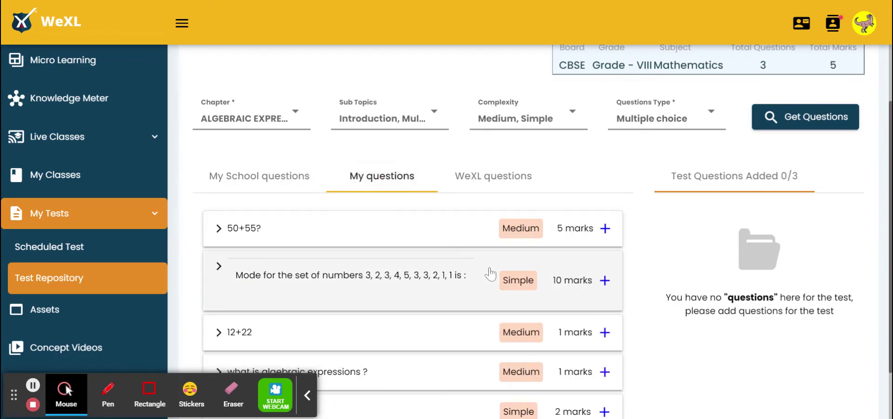
click(517, 187)
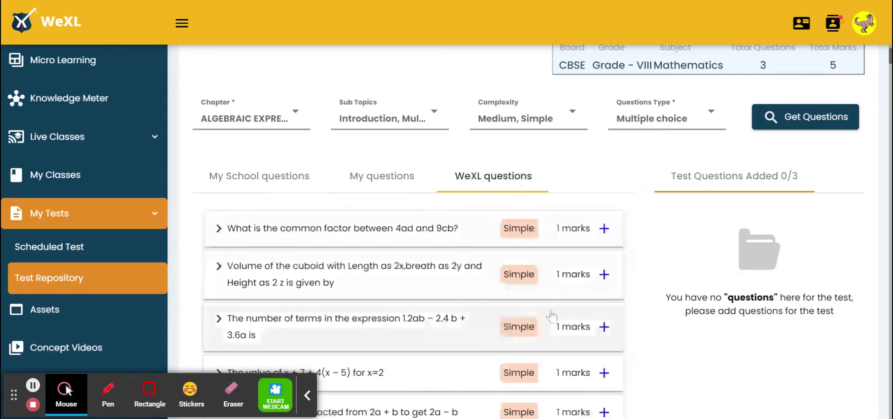
click(607, 228)
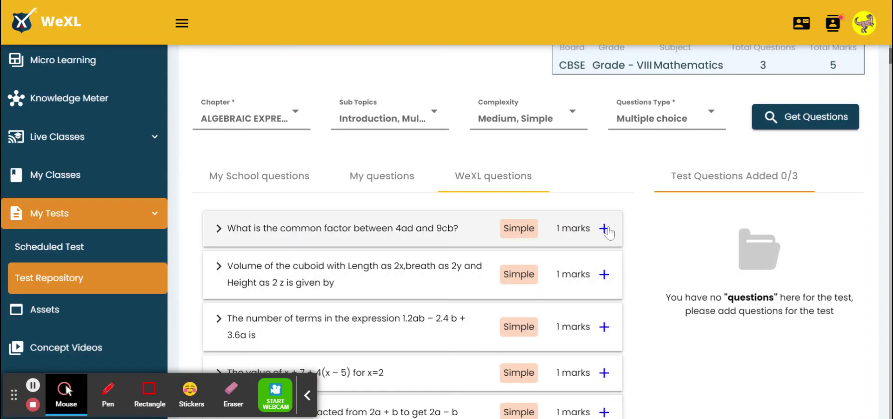
click(604, 231)
Step: Add the WeXL questions on y multiplied by 10 plus 7 and on the value of 'a' for y=1, and proceed to marks allocation
scroll(605, 231, down, 10)
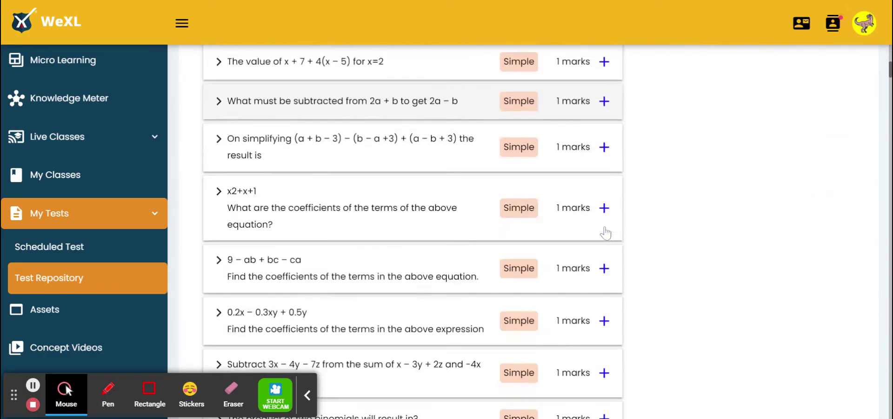
scroll(605, 232, down, 18)
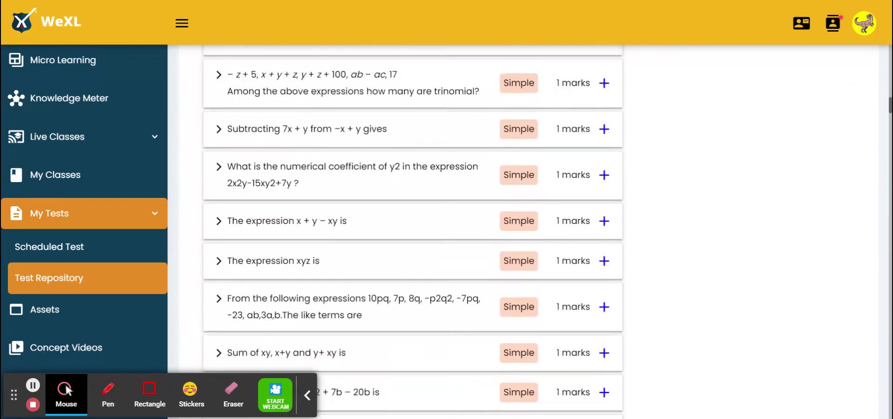
scroll(606, 237, down, 3)
click(604, 240)
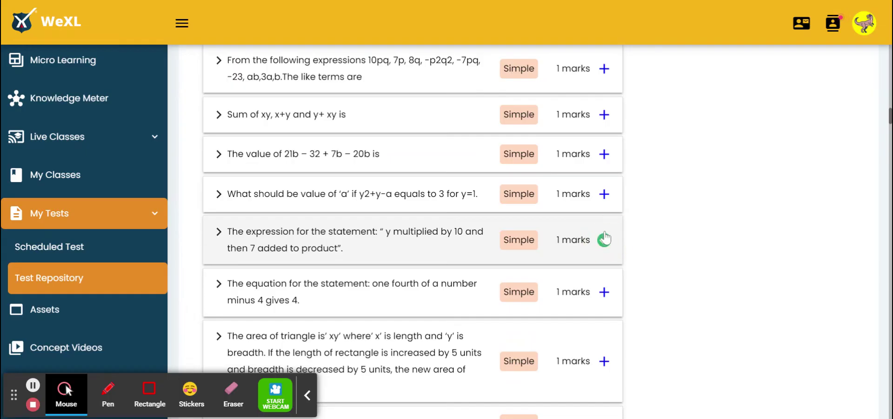
click(604, 196)
scroll(606, 205, up, 10)
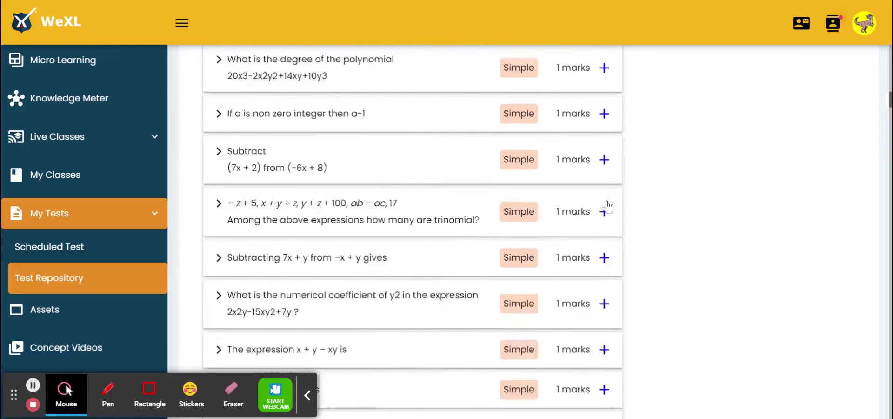
scroll(606, 205, up, 5)
scroll(702, 130, down, 3)
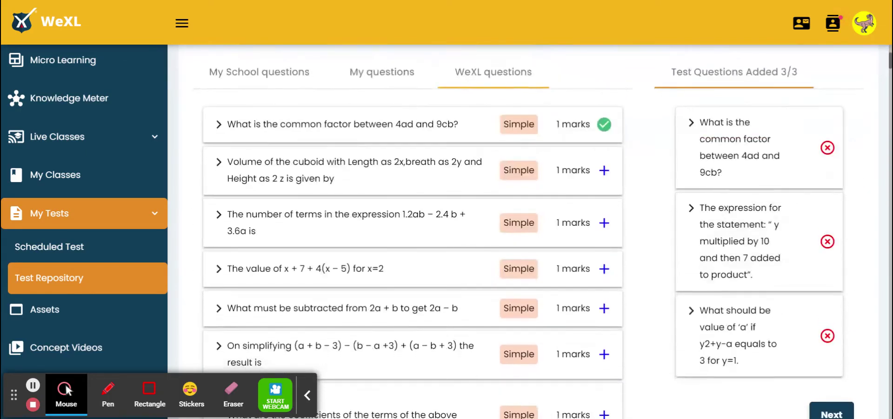
click(833, 413)
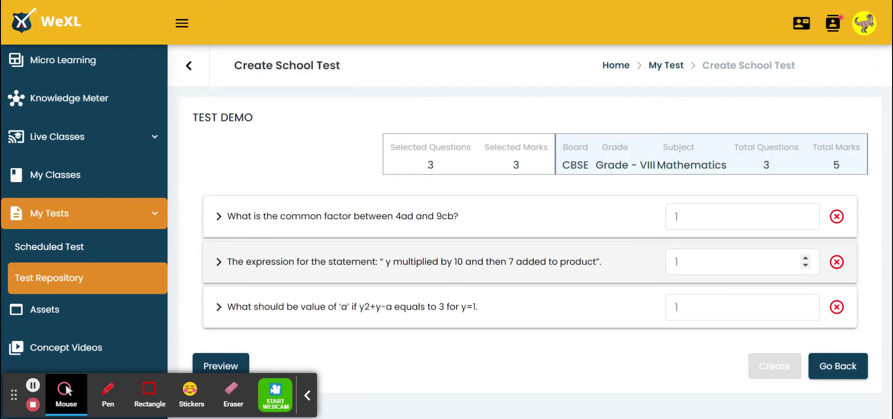
Step: Assign 2 marks each to the second and third questions, create the test and return to the tests dashboard
click(769, 263)
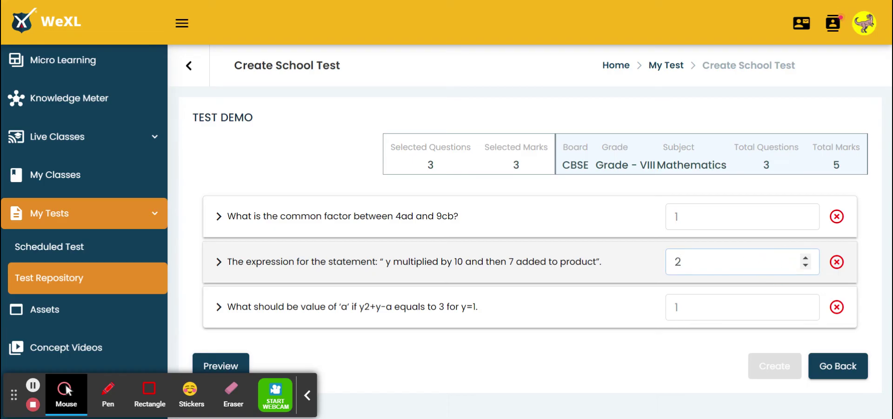
text(2)
click(725, 305)
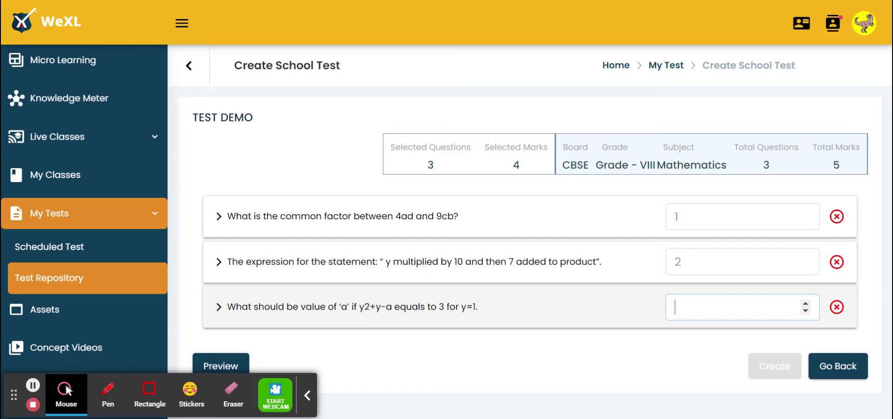
text(2)
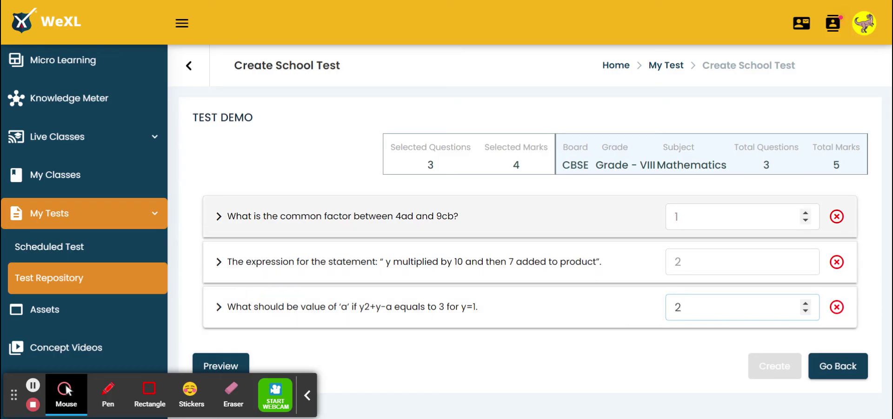
click(721, 348)
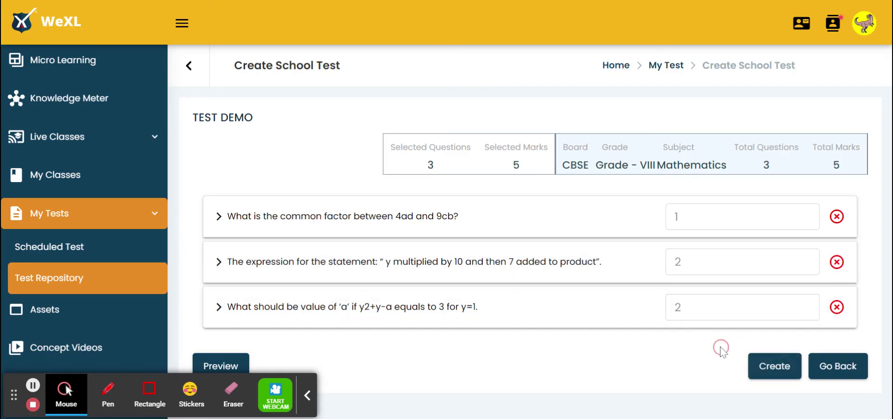
click(765, 367)
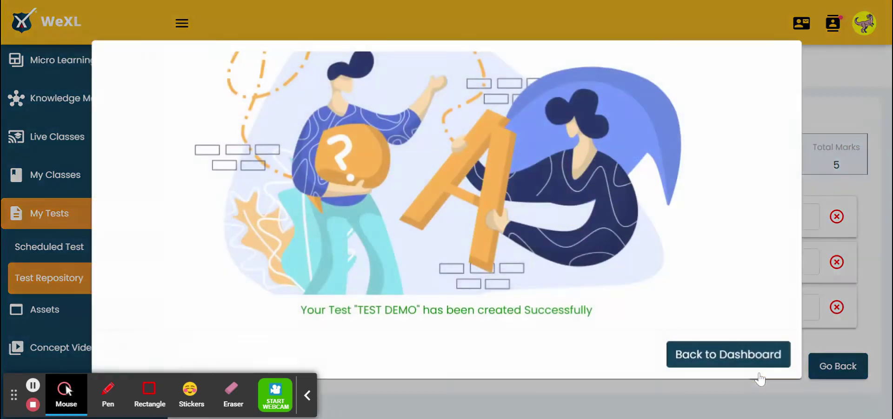
click(737, 355)
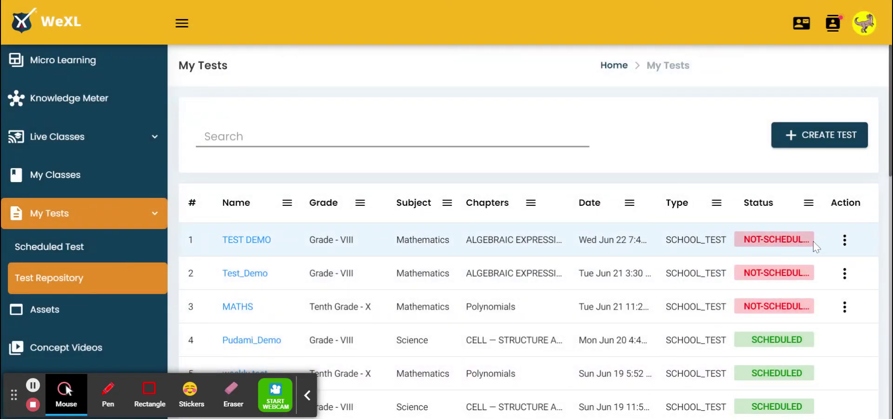
Step: Start scheduling TEST DEMO for section 8E with all of its students selected
click(844, 240)
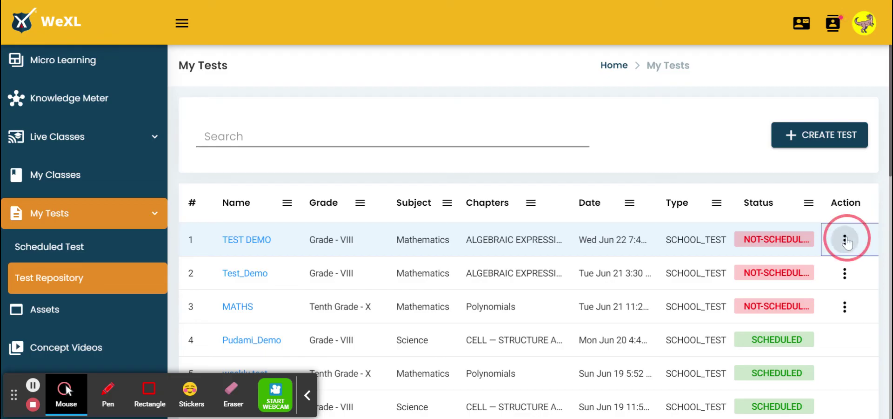
click(814, 278)
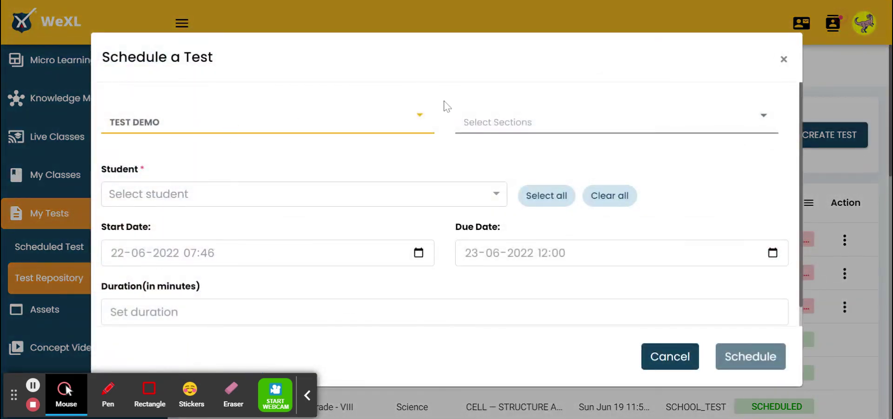
click(470, 133)
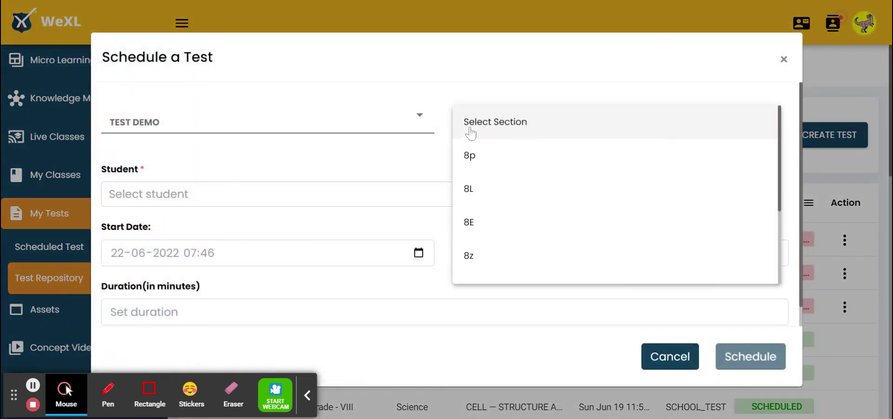
click(493, 216)
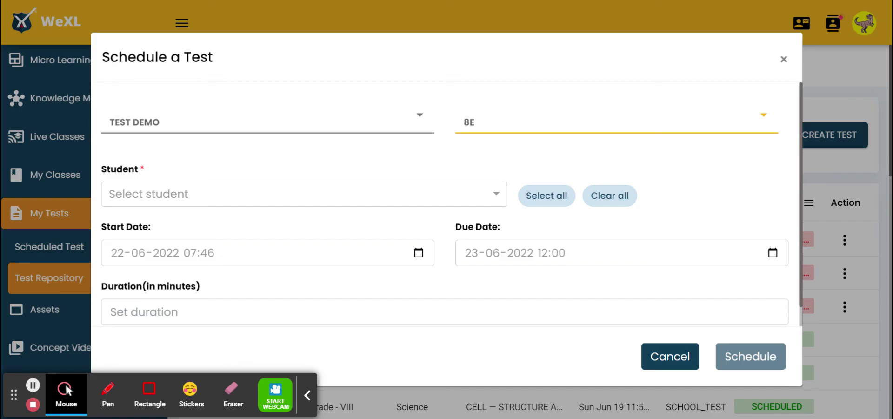
click(548, 196)
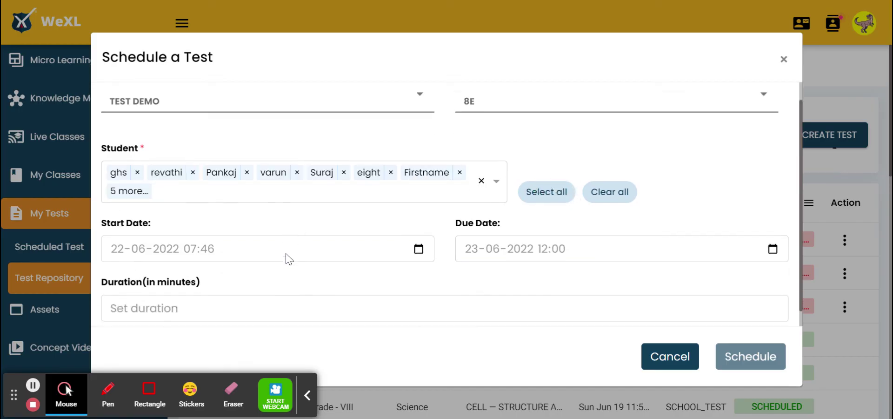
Step: Set the test duration to 10 minutes and save the schedule
click(277, 295)
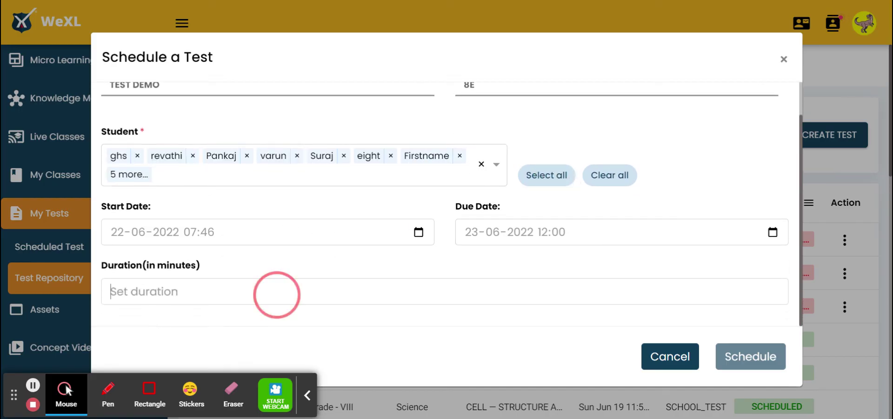
text(10)
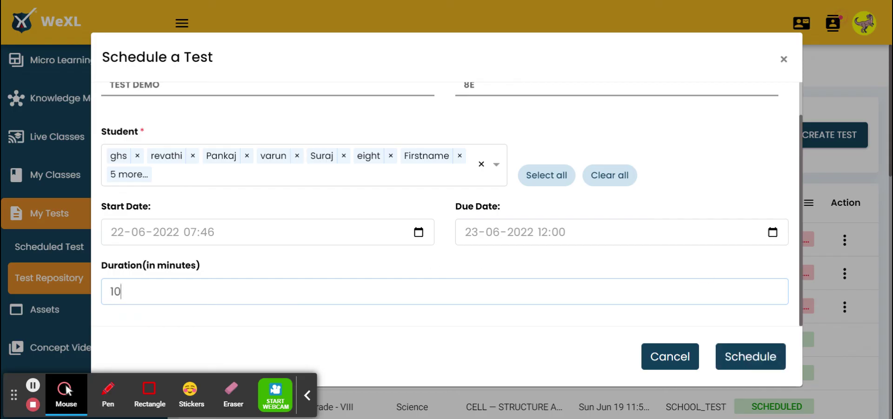
click(738, 356)
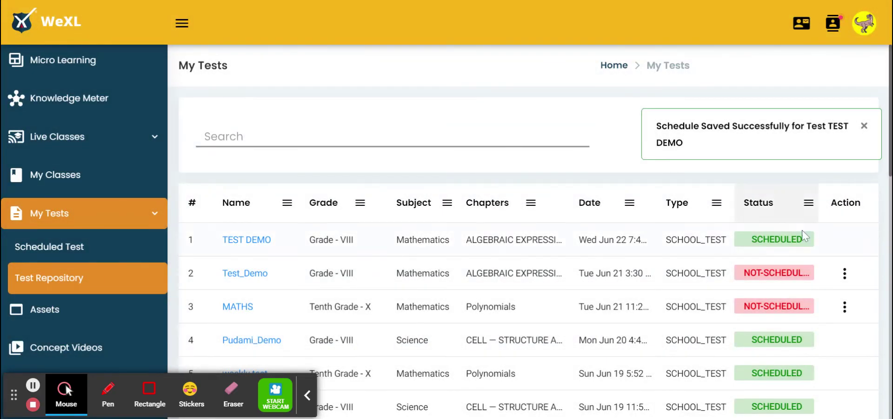
Step: Open the overview of scheduled tests
click(106, 251)
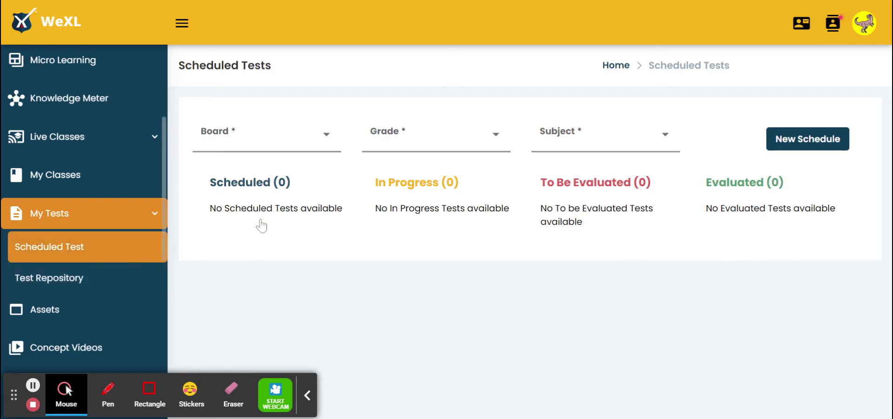